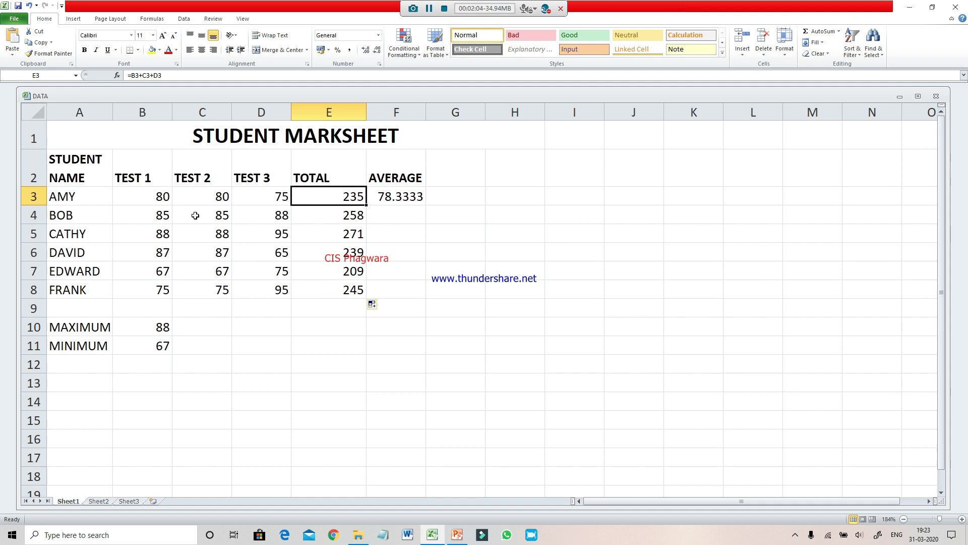
- Examine the relative-reference total formulas in cells E4 and E5
click(315, 214)
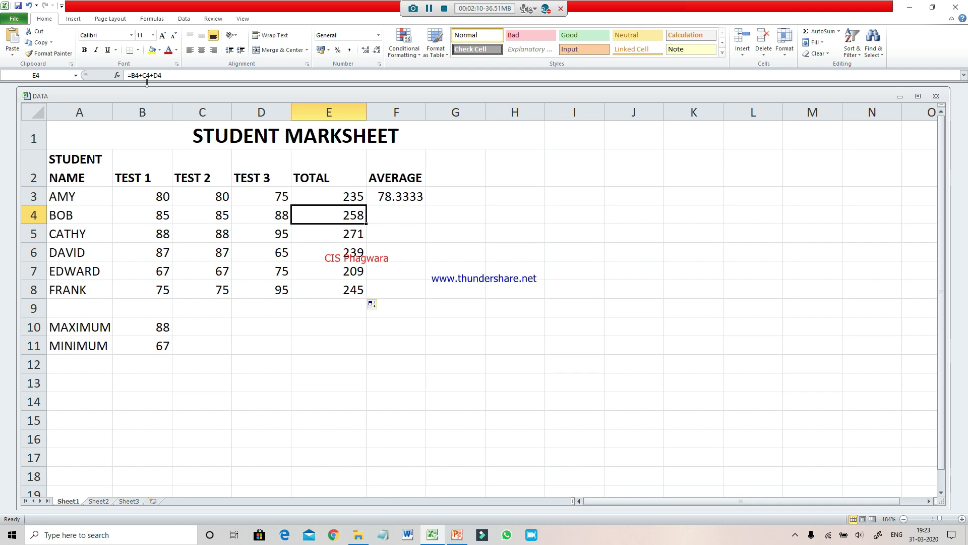
click(336, 232)
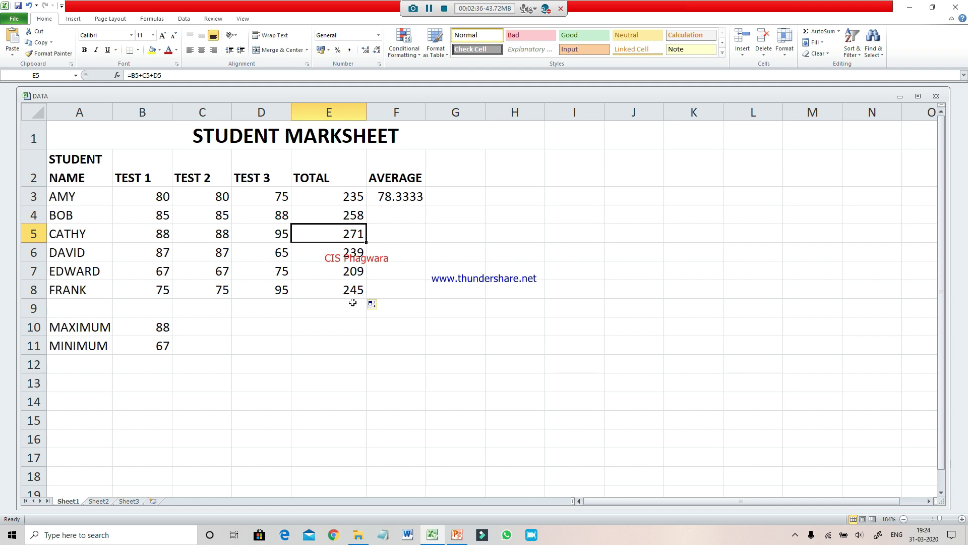
click(430, 10)
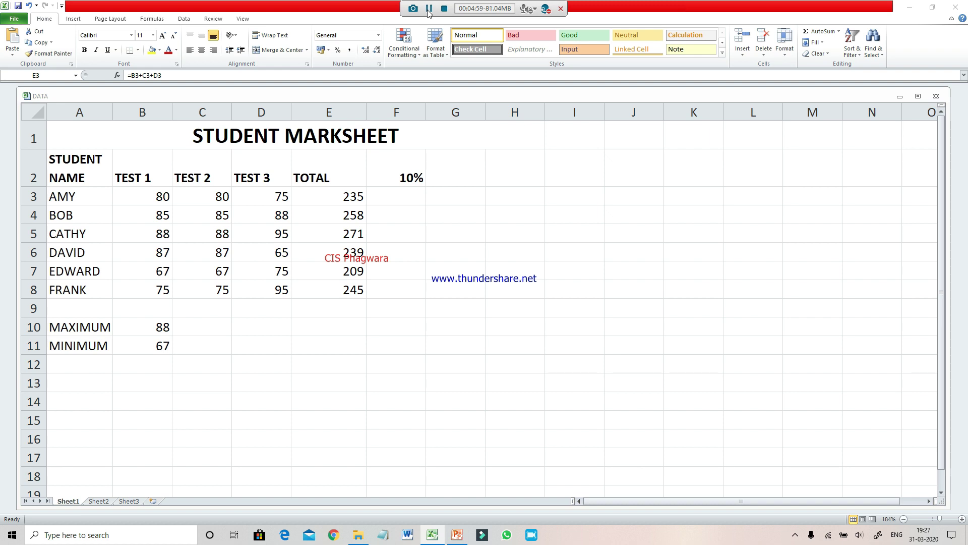
- Enter the formula =E3*$F$2 in cell F3 to calculate 10% of the total with an absolute reference
click(400, 176)
click(400, 177)
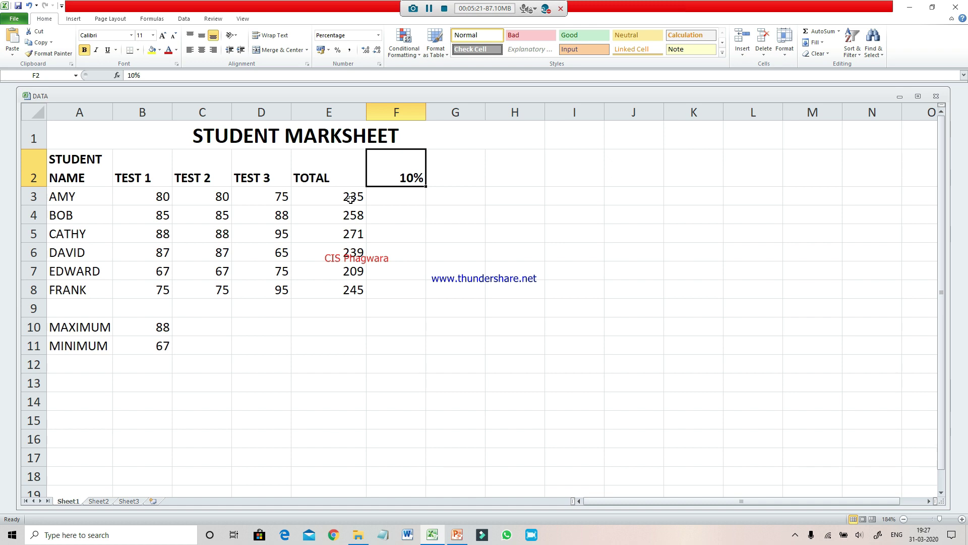
click(393, 199)
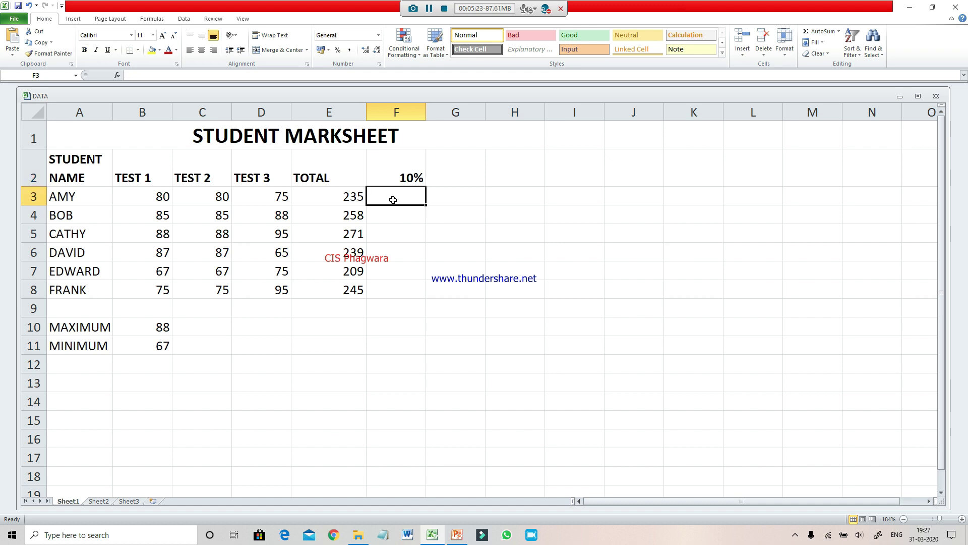
text(=)
click(337, 202)
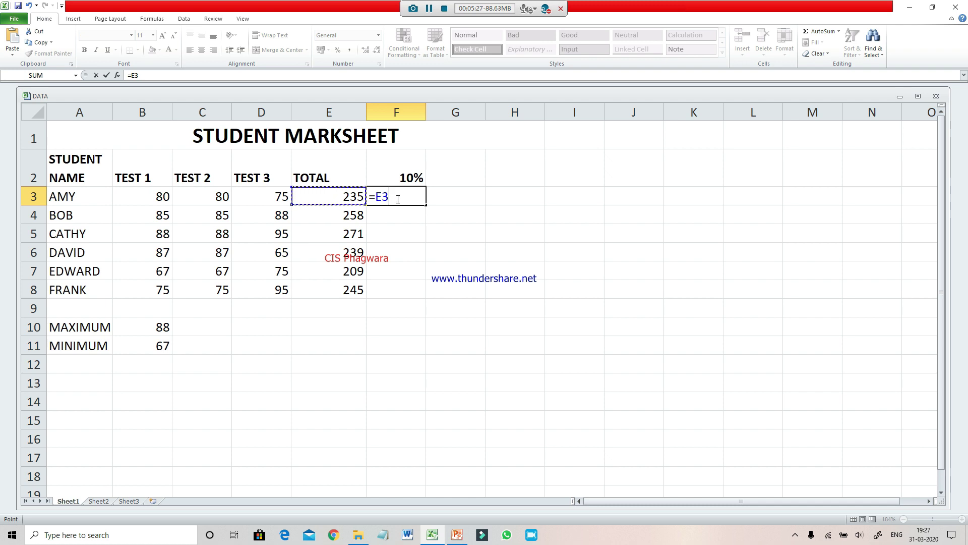
text(*$)
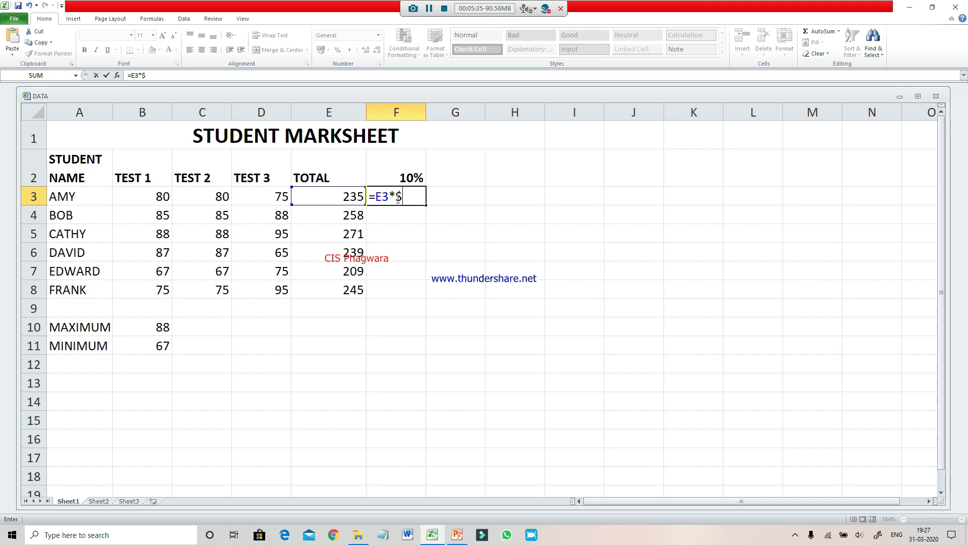
text(f$2)
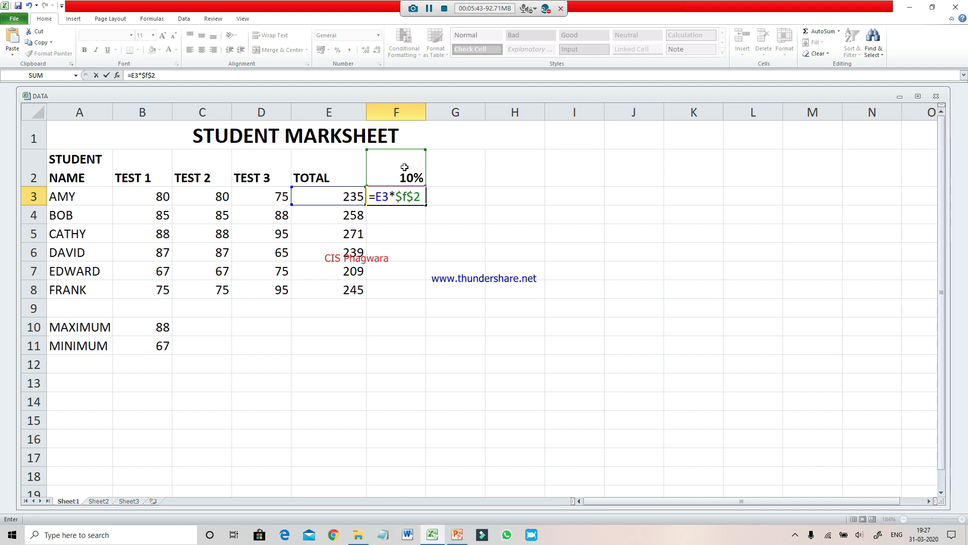
key(Return)
- Fill the 10% formula from F3 down to F8
click(407, 199)
drag(426, 206, 428, 293)
click(429, 293)
- Examine the copied 10% formulas in cells F4 to F8 for how their references adjust
click(414, 217)
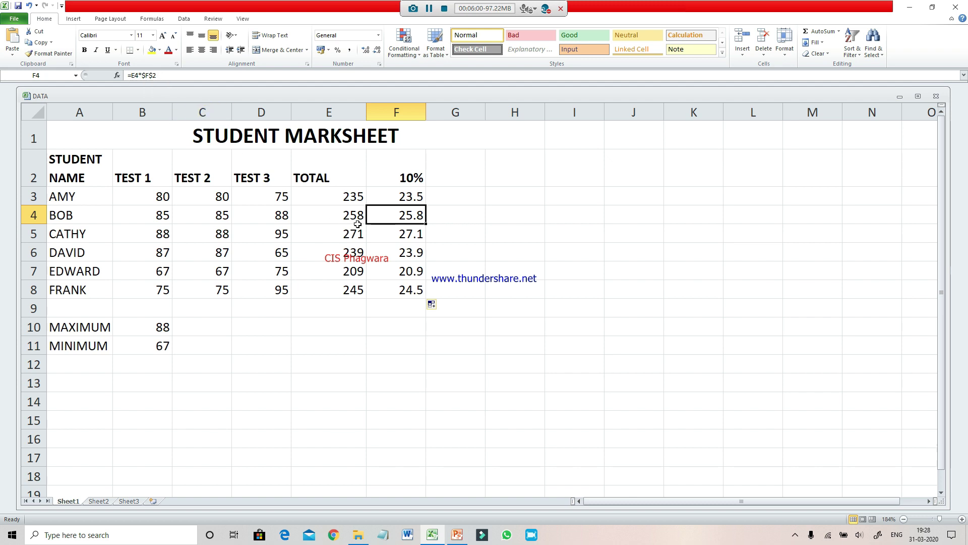
click(382, 230)
click(389, 248)
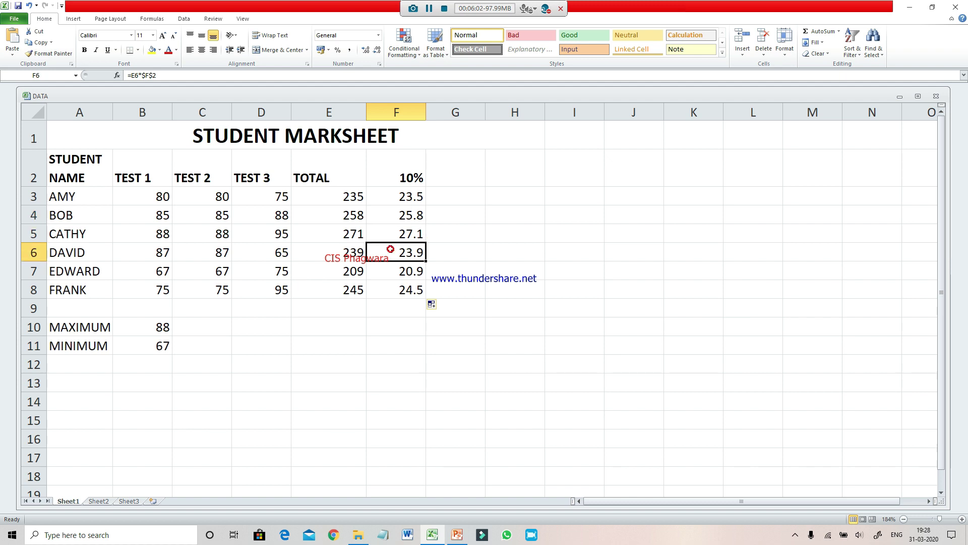
click(398, 271)
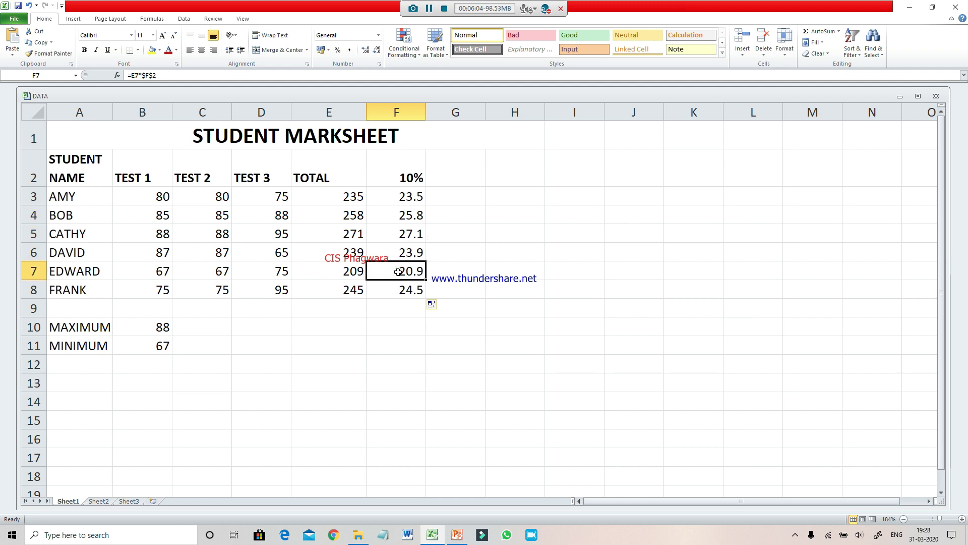
click(399, 287)
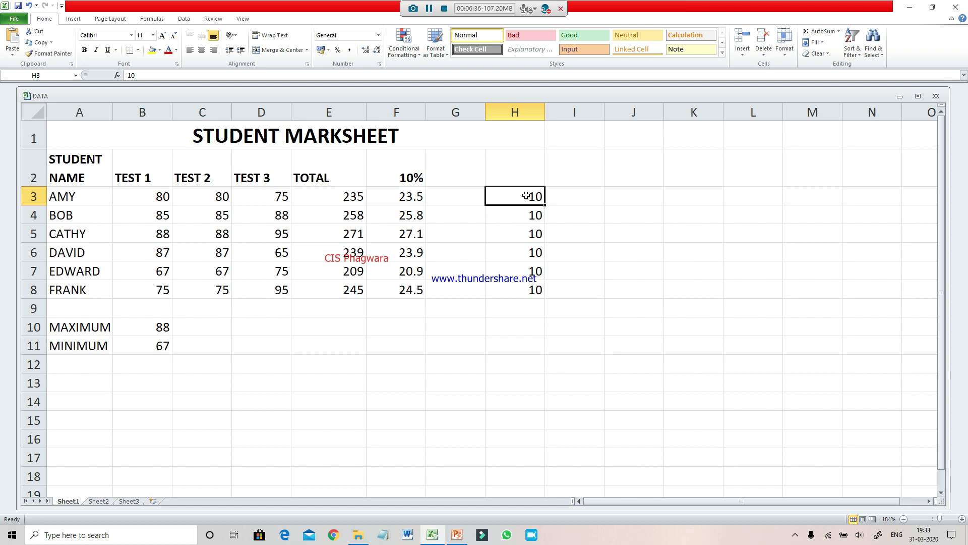
- Select column A, row 3 and column H in turn to inspect the parts of a mixed reference
click(68, 103)
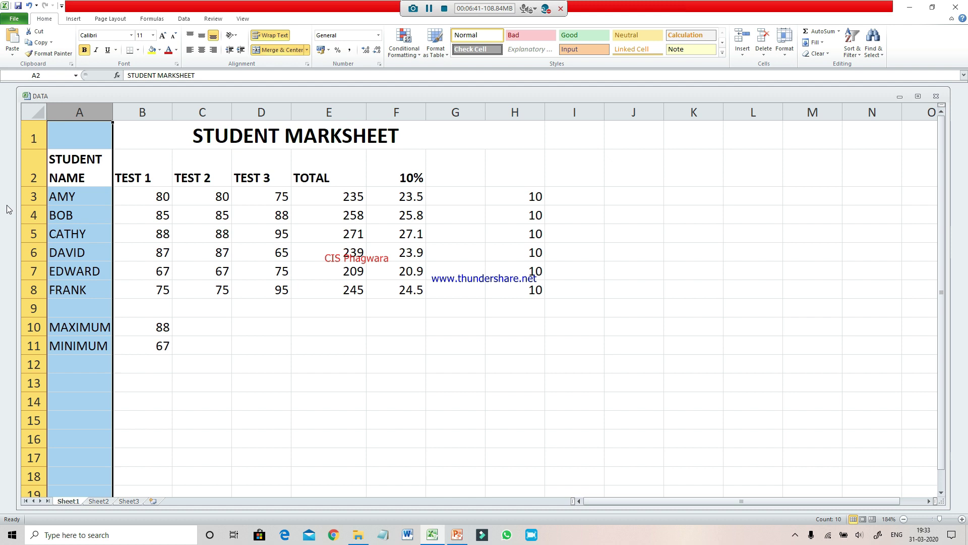
click(27, 196)
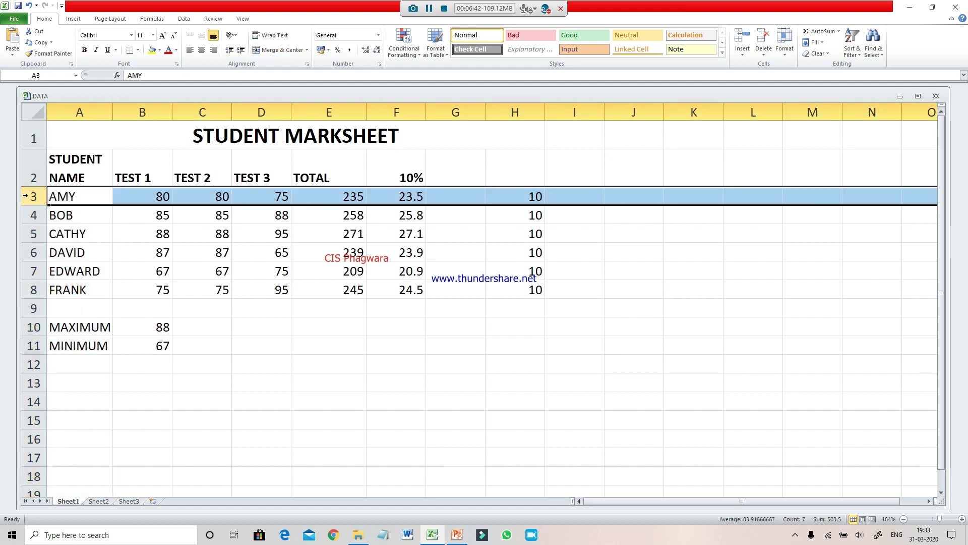
click(514, 320)
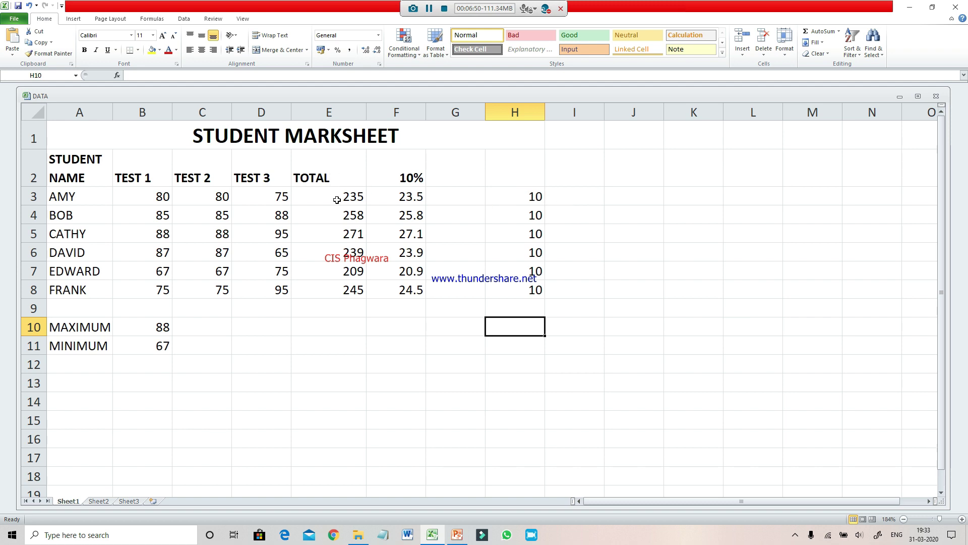
click(529, 108)
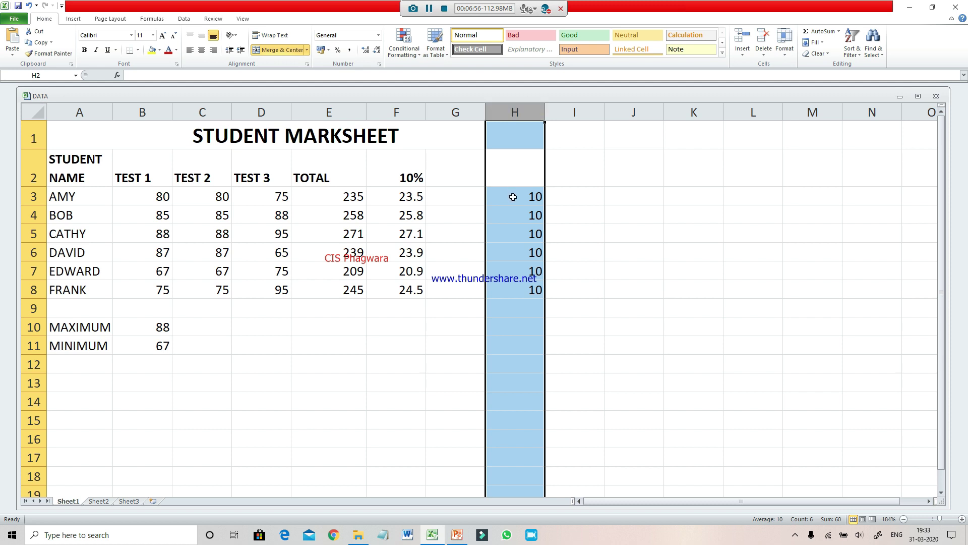
- Enter the mixed-reference formula =E3-$H3 in cell I3 and fill it down to I8
click(570, 194)
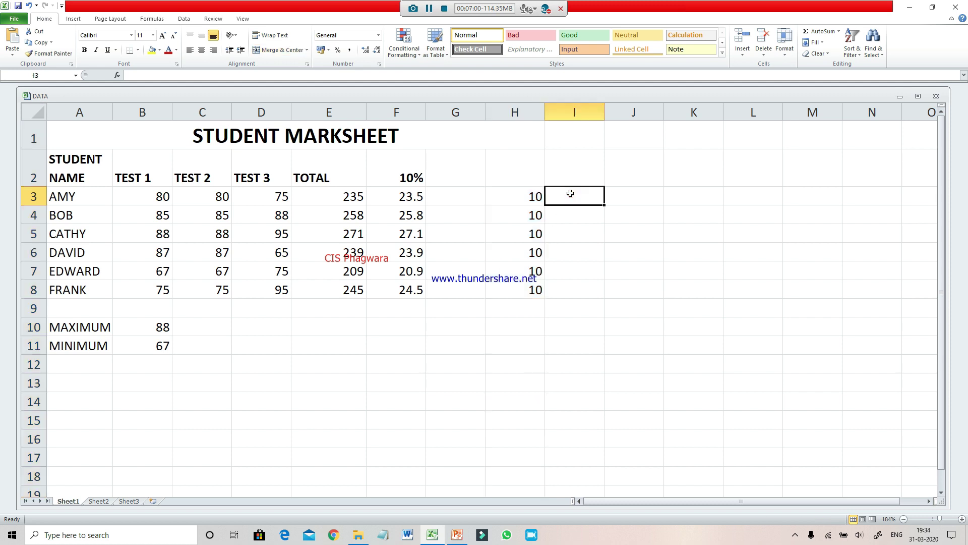
text(=)
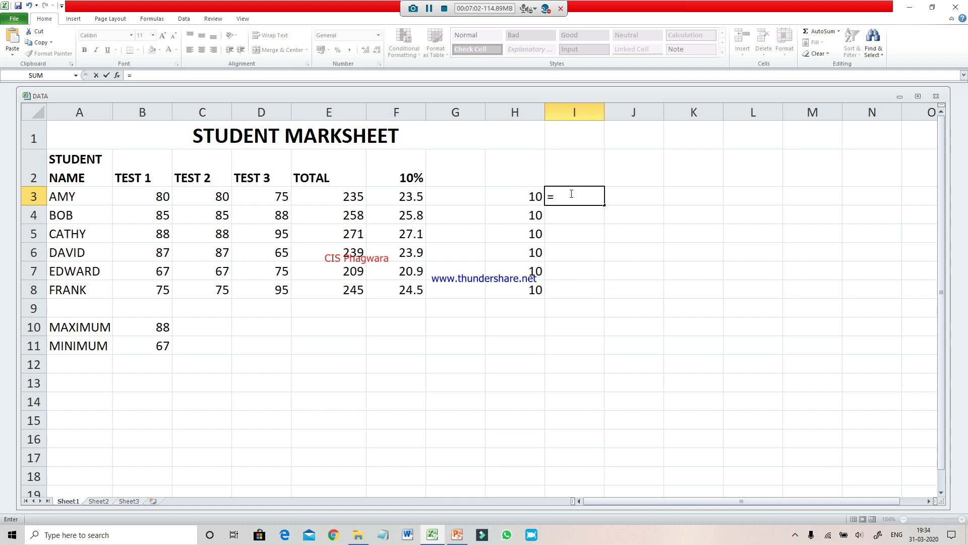
click(344, 199)
text(-)
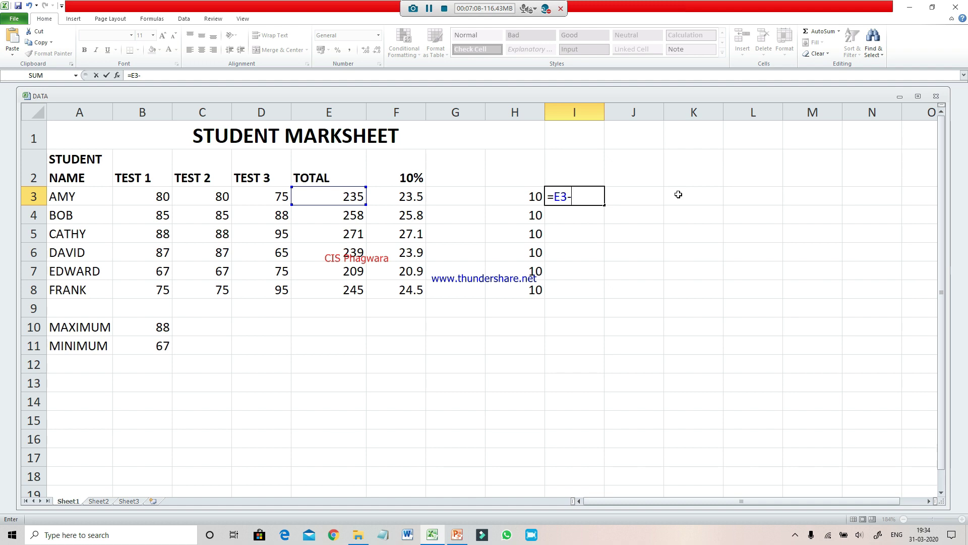
text($h)
text(3)
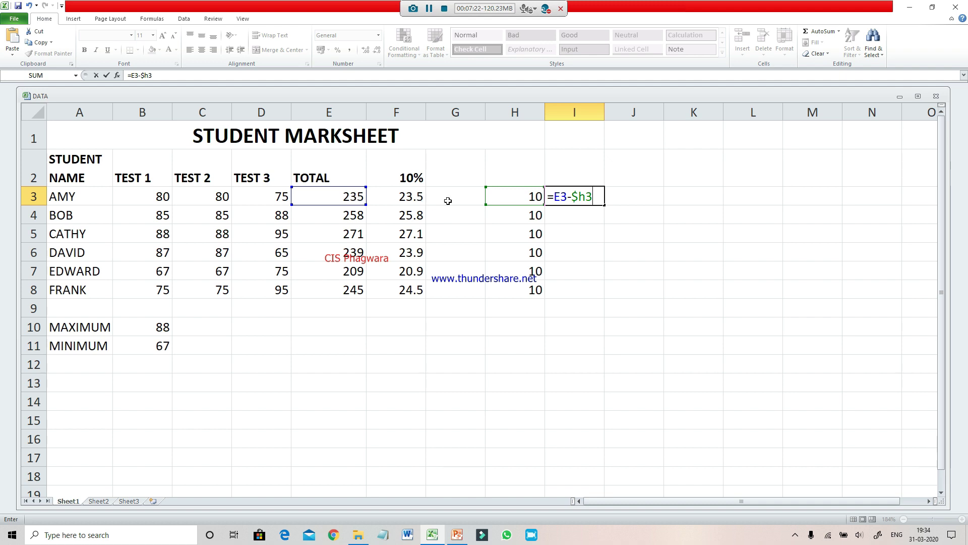
key(Return)
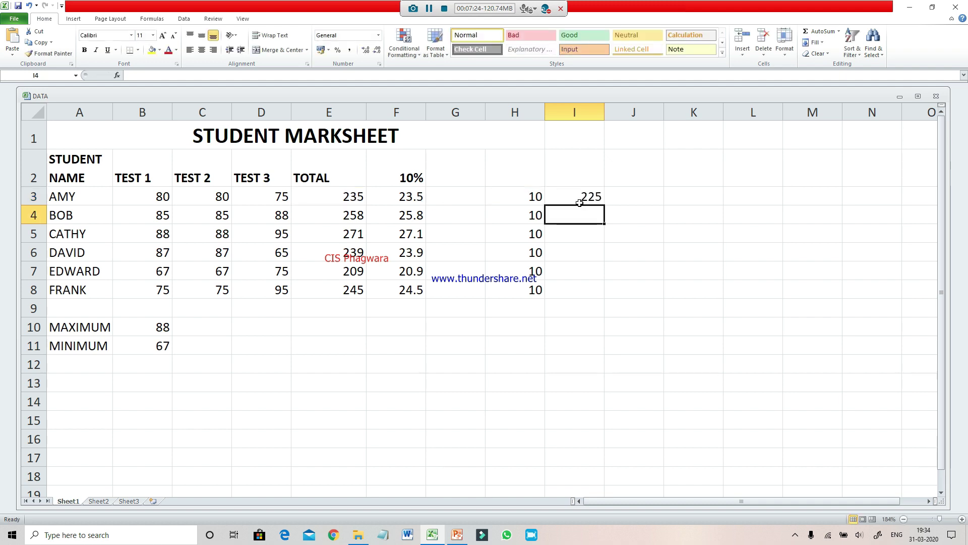
click(580, 196)
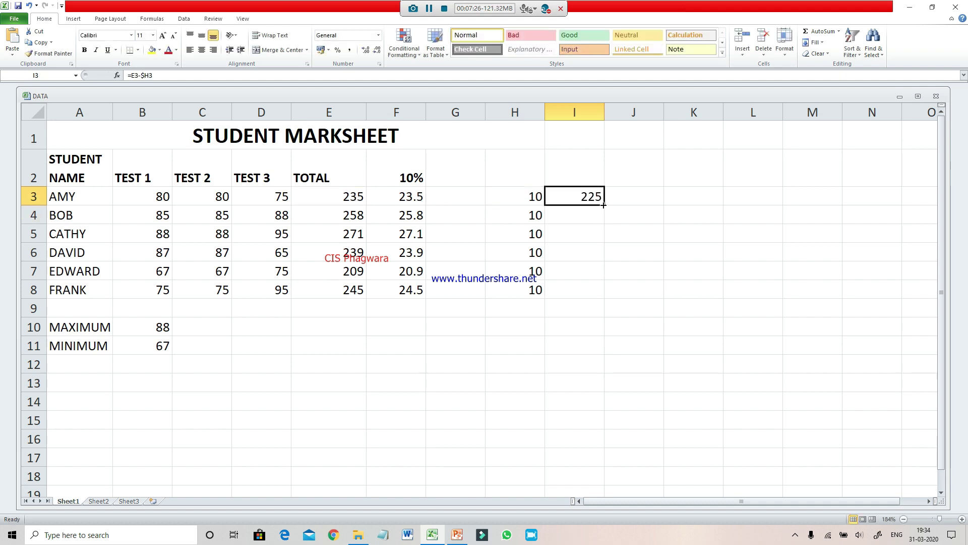
drag(604, 204, 605, 295)
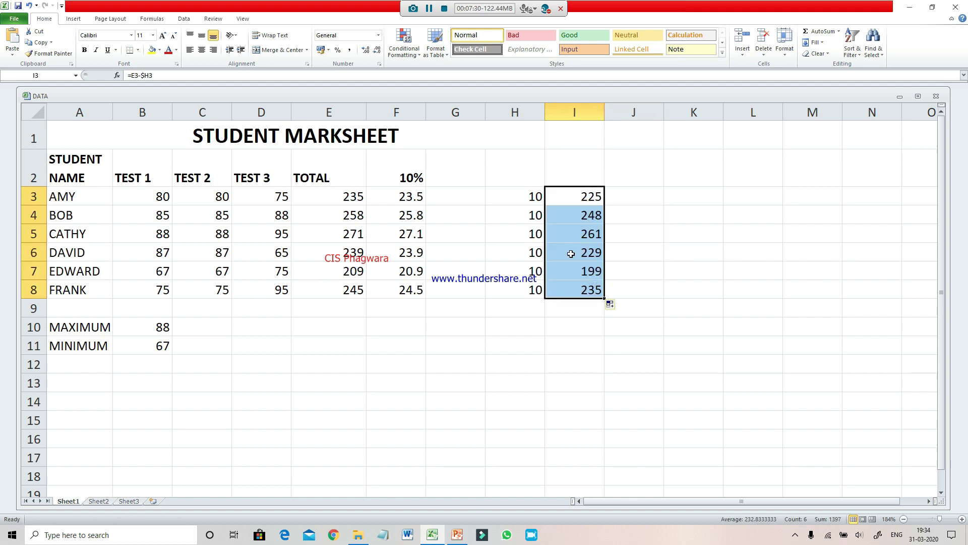
- Examine the copied subtraction formulas in cells I4 to I8 for how the mixed reference adjusts
click(637, 214)
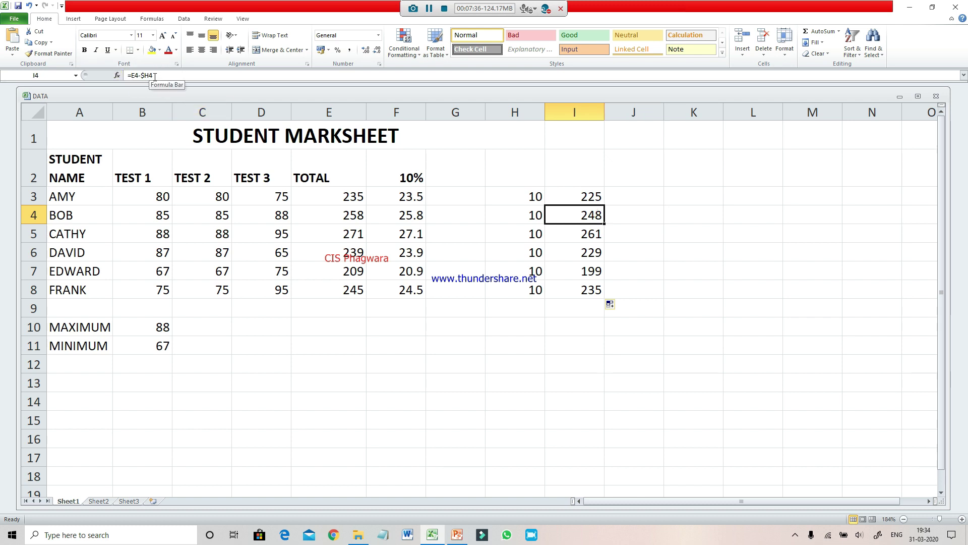
click(578, 237)
click(579, 257)
click(583, 277)
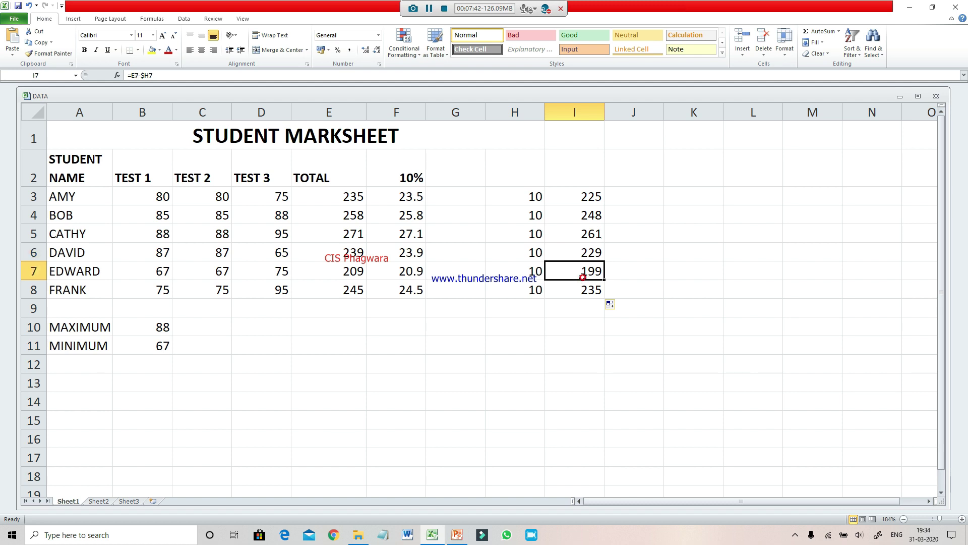
click(585, 293)
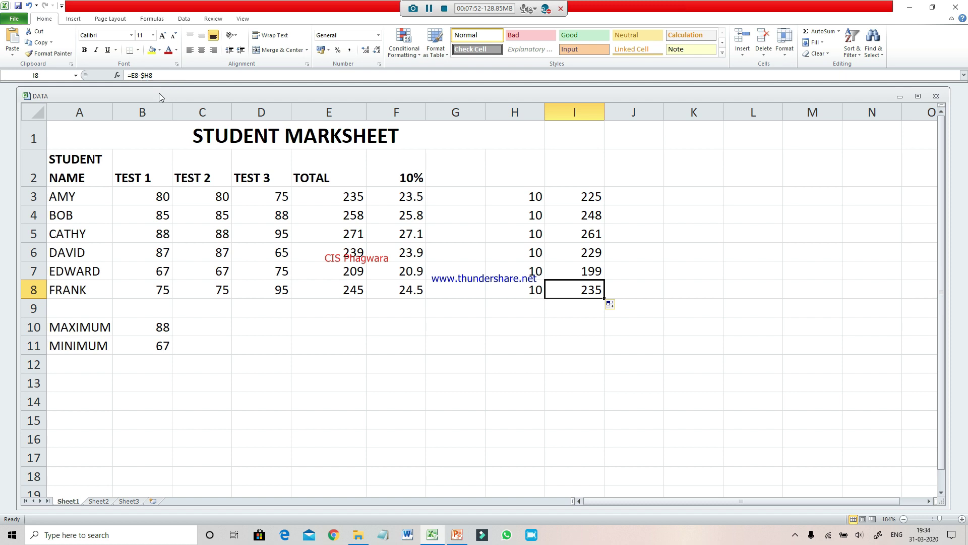
click(430, 8)
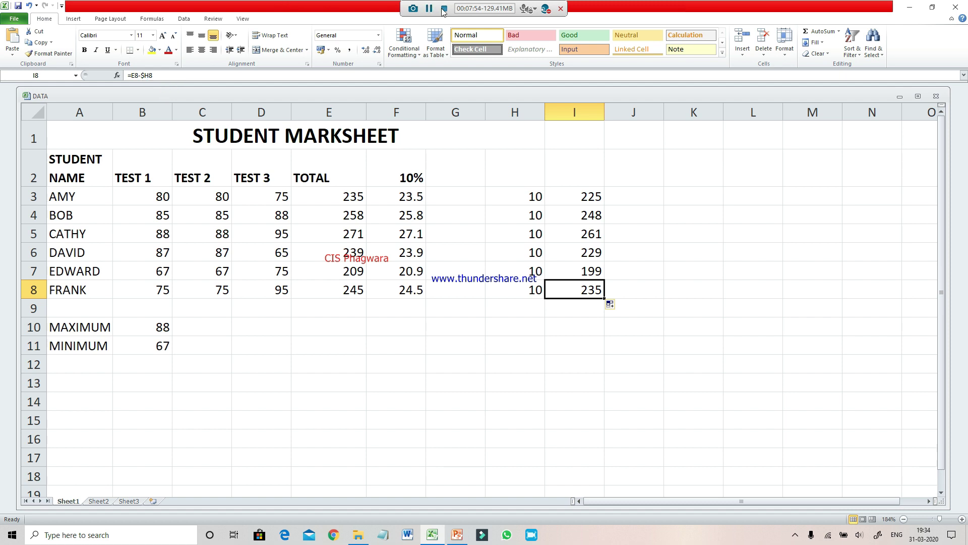